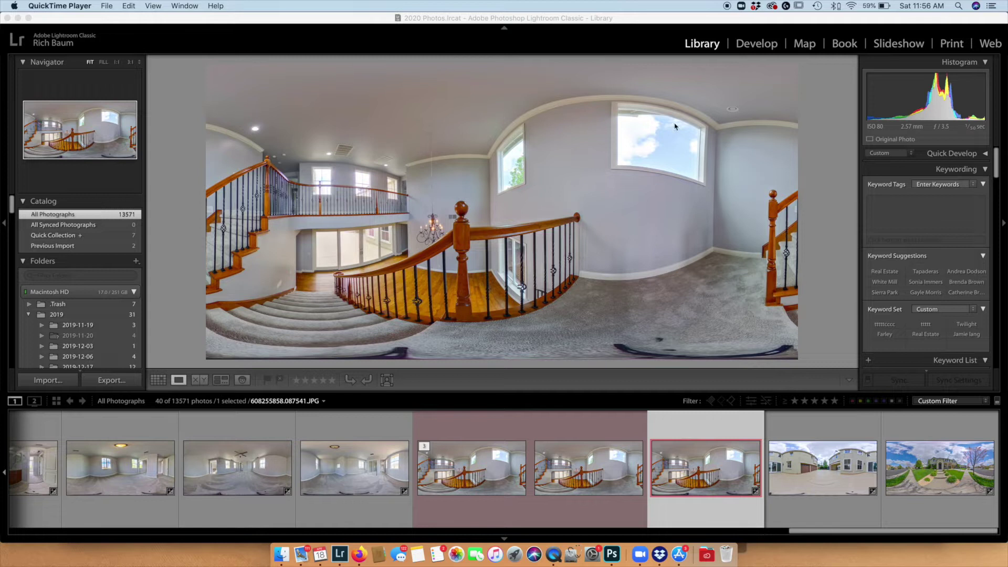
- Send the staircase panorama from Lightroom Classic to Photoshop 2020 as a copy with Lightroom adjustments
{"action": "left_click", "coordinate": [549, 176]}
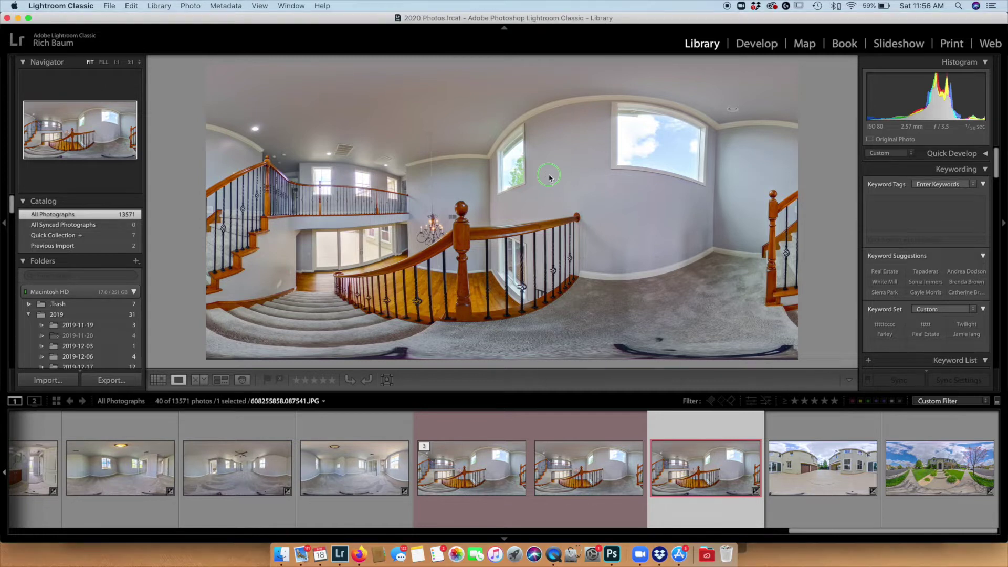
{"action": "right_click", "coordinate": [549, 177]}
{"action": "mouse_move", "coordinate": [599, 275]}
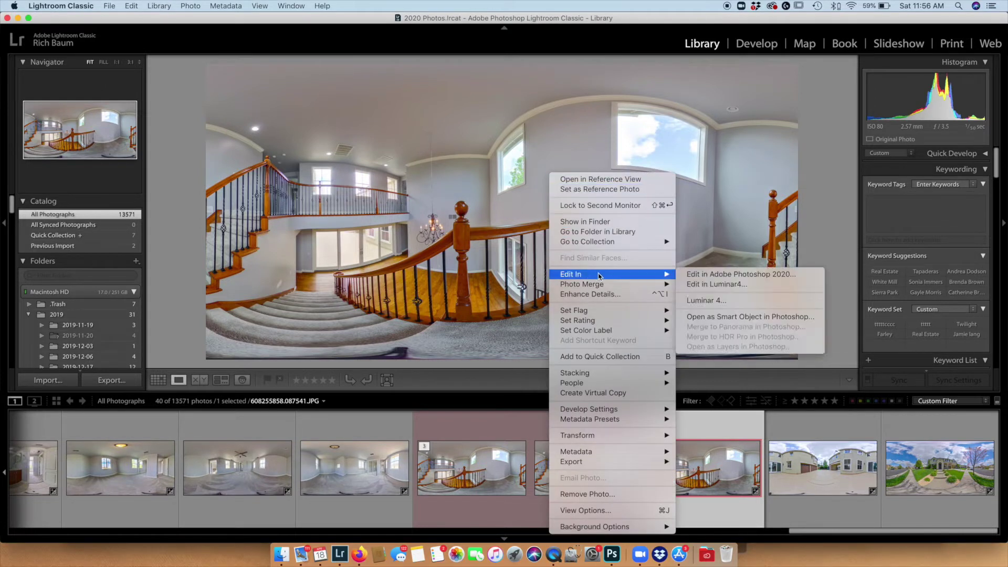
{"action": "left_click", "coordinate": [706, 276]}
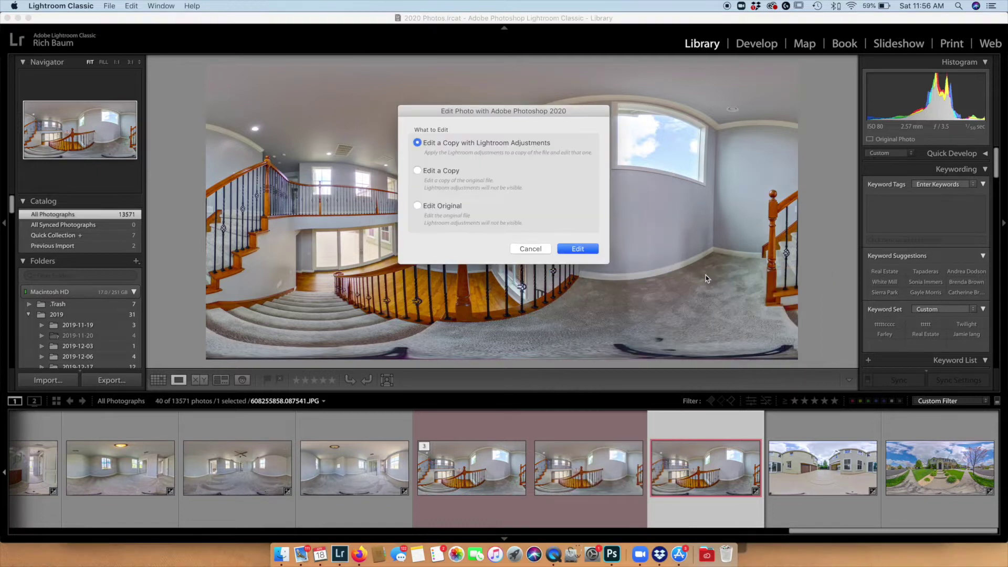
{"action": "left_click", "coordinate": [578, 248]}
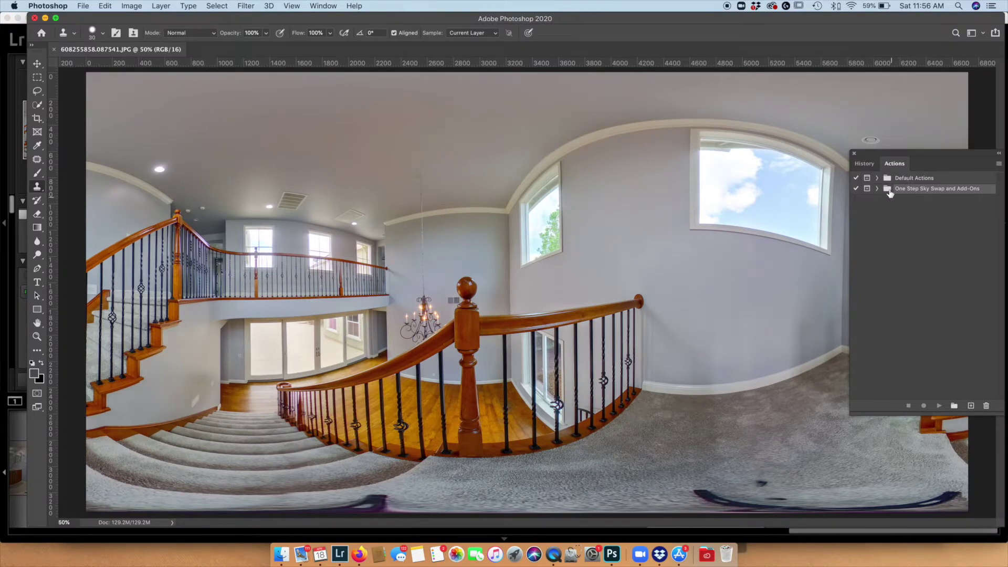
- Show the Actions panel and move it over the image
{"action": "left_click", "coordinate": [854, 153]}
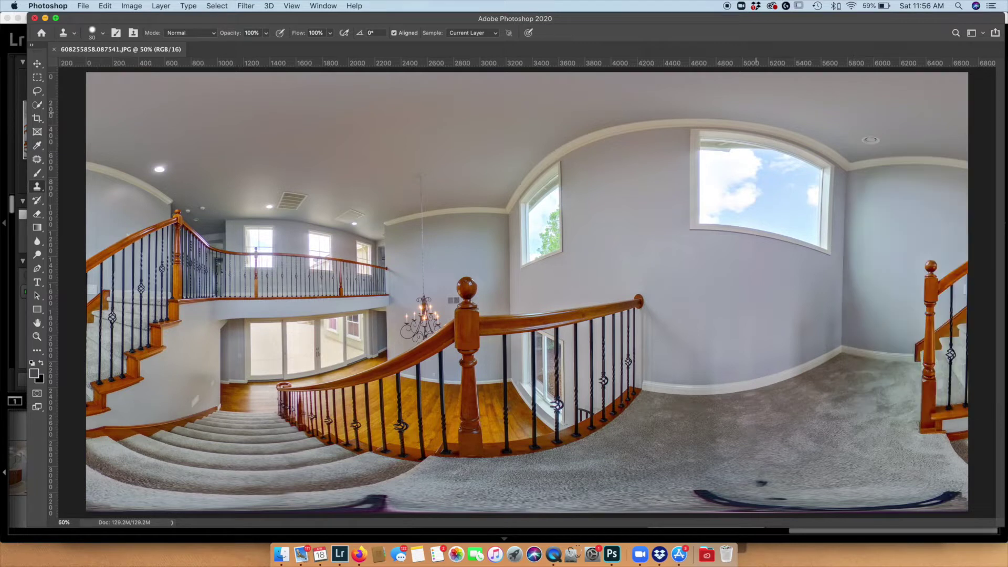
{"action": "left_click", "coordinate": [321, 6]}
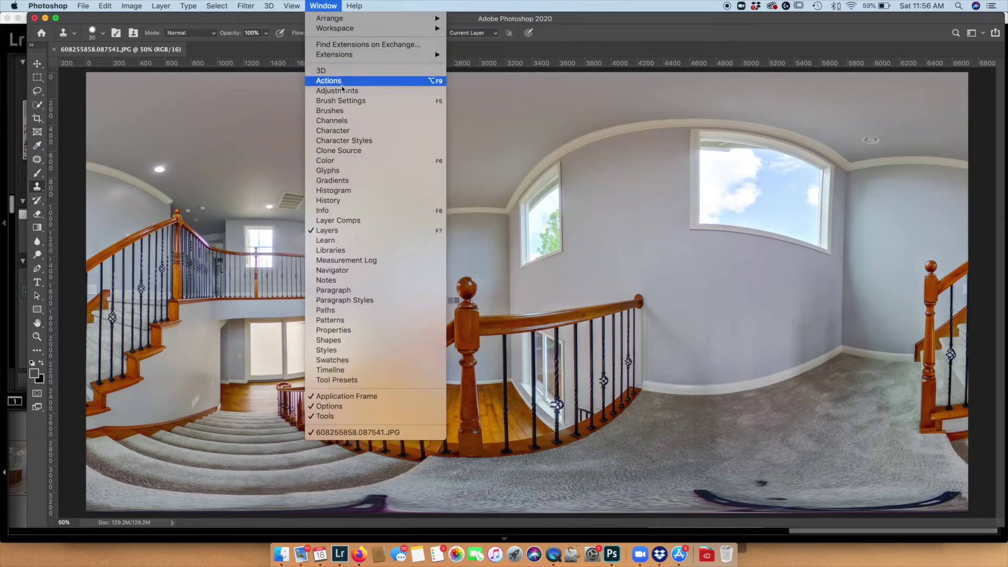
{"action": "left_click", "coordinate": [347, 82]}
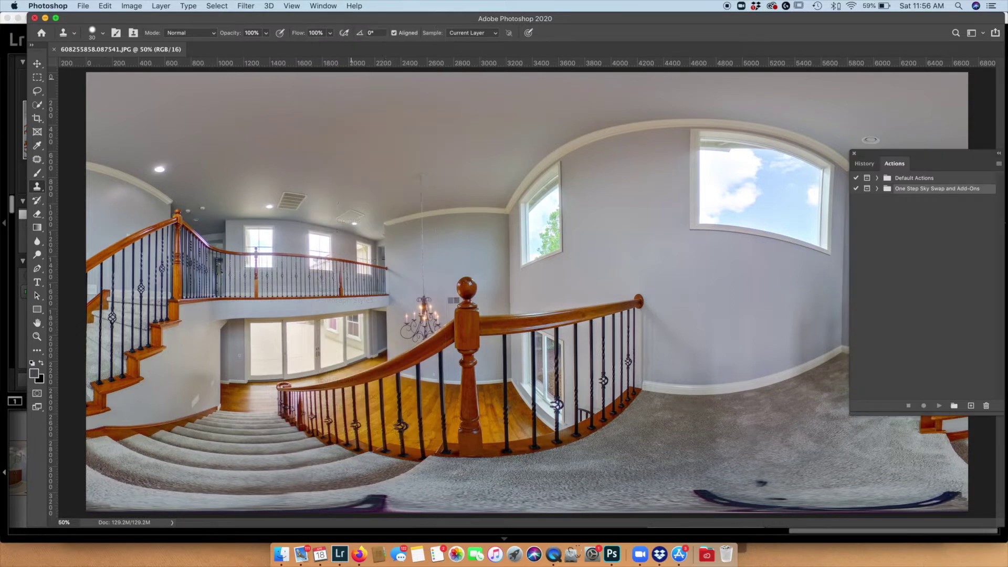
{"action": "left_click_drag", "start_coordinate": [961, 158], "coordinate": [833, 172]}
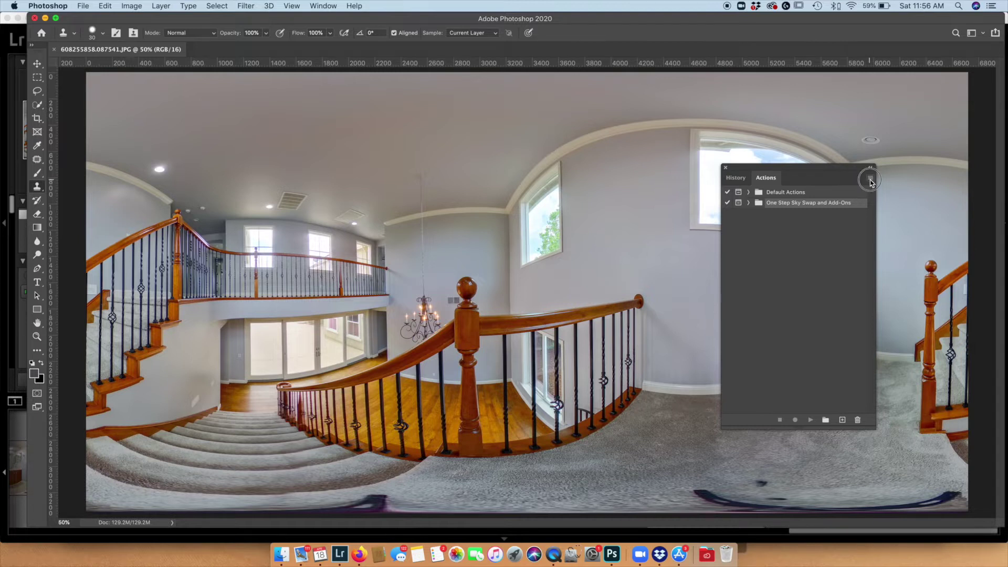
- Load the action set from 360° Actions.atn in Downloads
{"action": "left_click", "coordinate": [869, 179]}
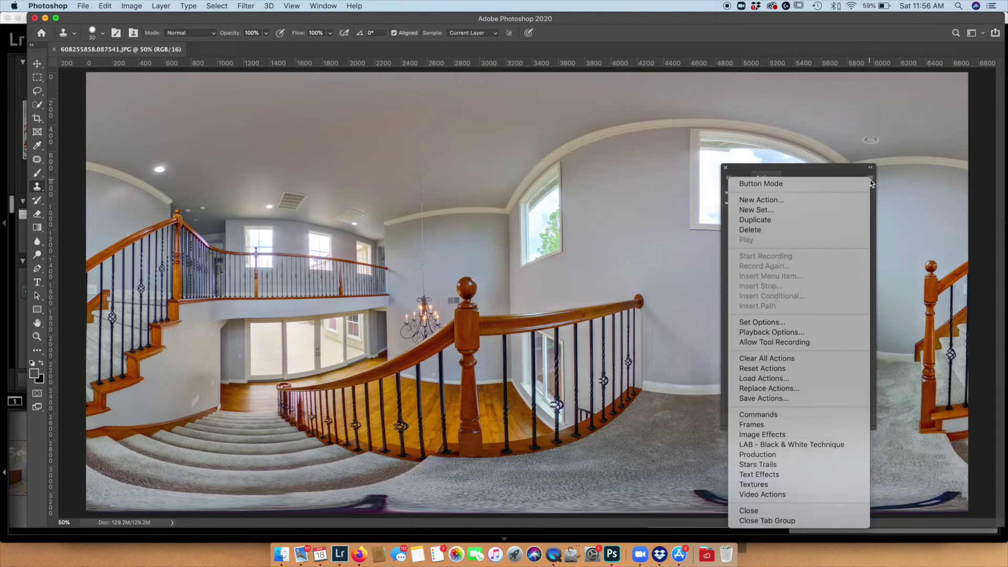
{"action": "left_click", "coordinate": [764, 379]}
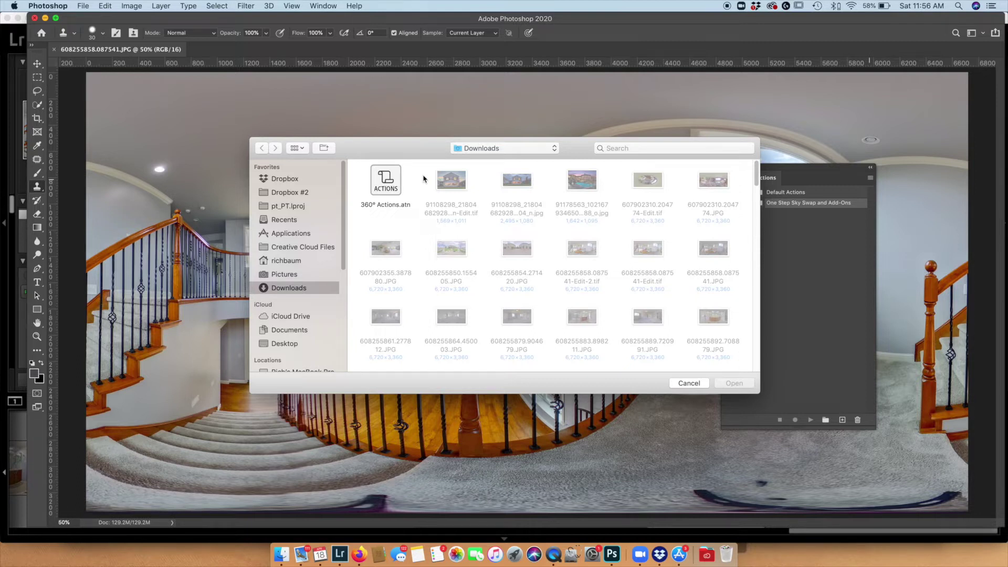
{"action": "left_click", "coordinate": [388, 181]}
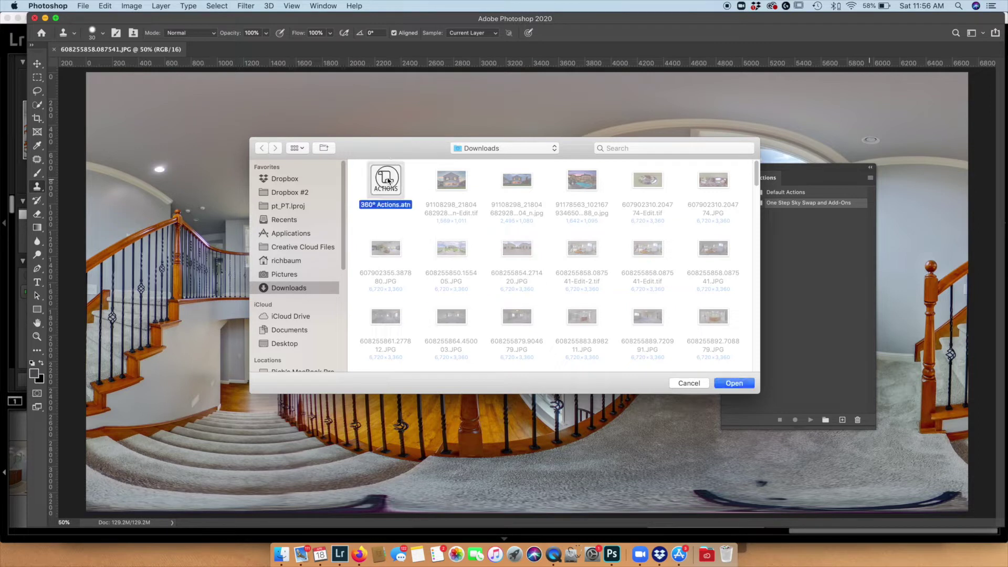
{"action": "double_click", "coordinate": [387, 180]}
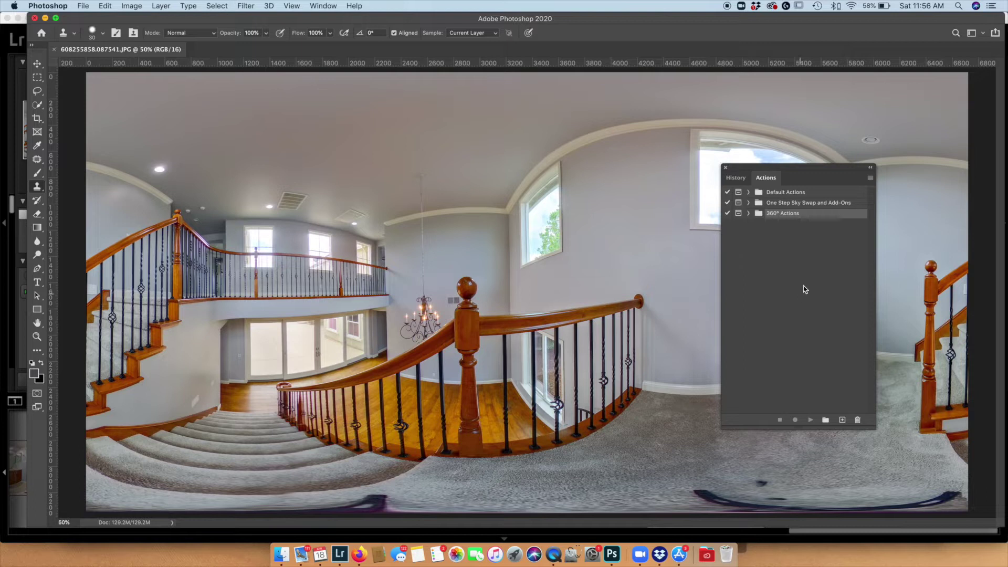
- Run 'Removing Stand on 360°s' from the 360° Actions set to make the tiny-planet view
{"action": "left_click_drag", "start_coordinate": [792, 171], "coordinate": [921, 192]}
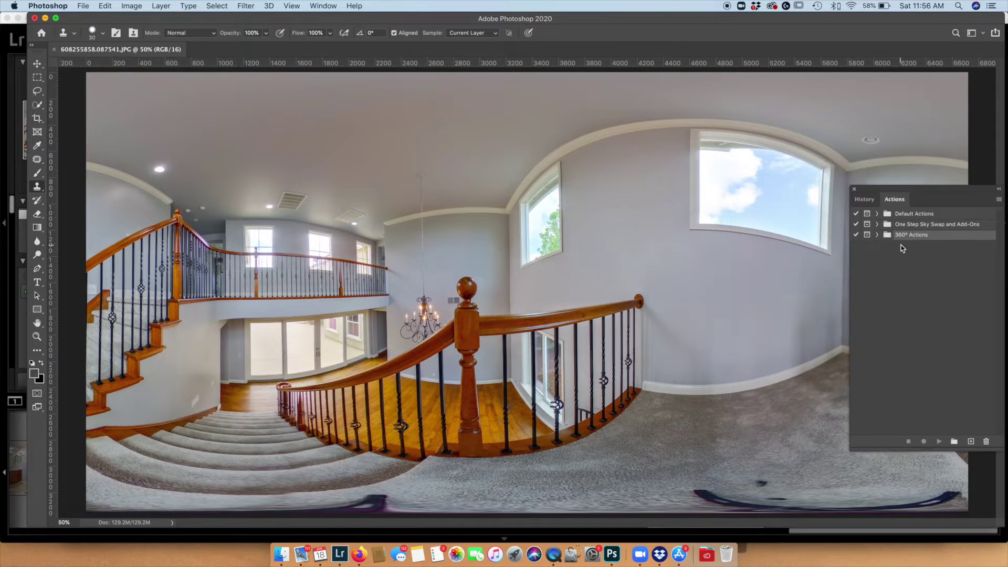
{"action": "left_click", "coordinate": [877, 235]}
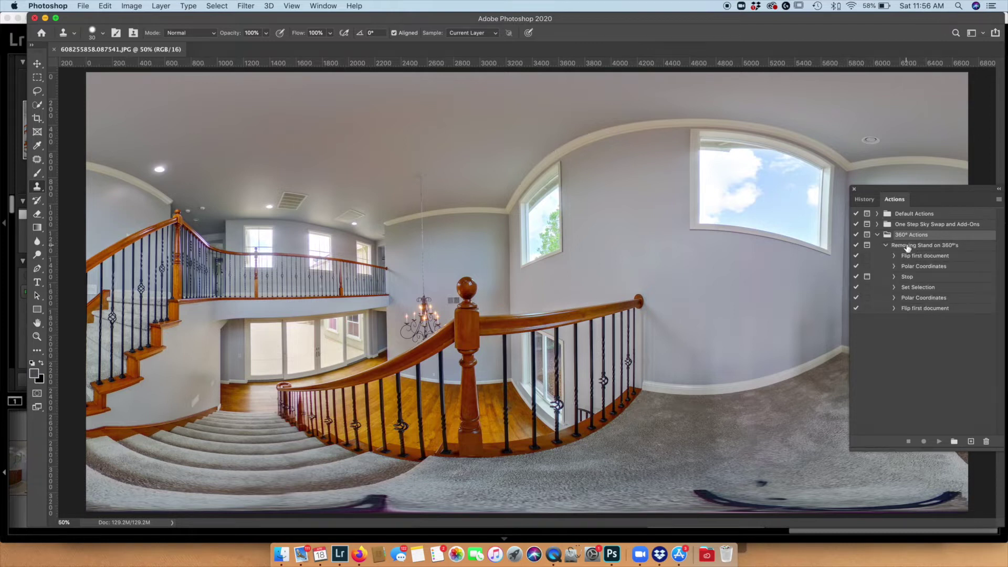
{"action": "left_click", "coordinate": [932, 246]}
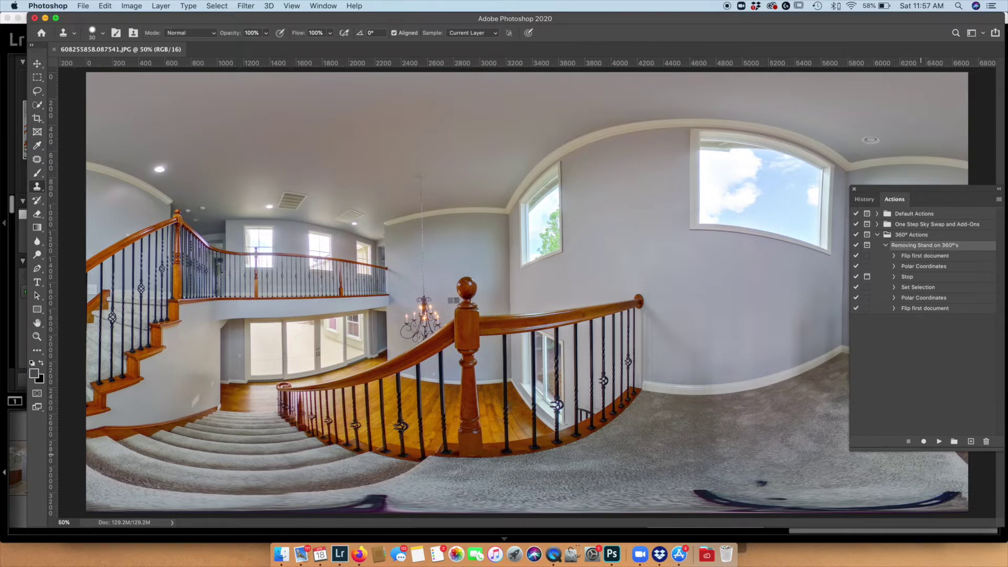
{"action": "left_click", "coordinate": [939, 442]}
{"action": "left_click", "coordinate": [939, 443]}
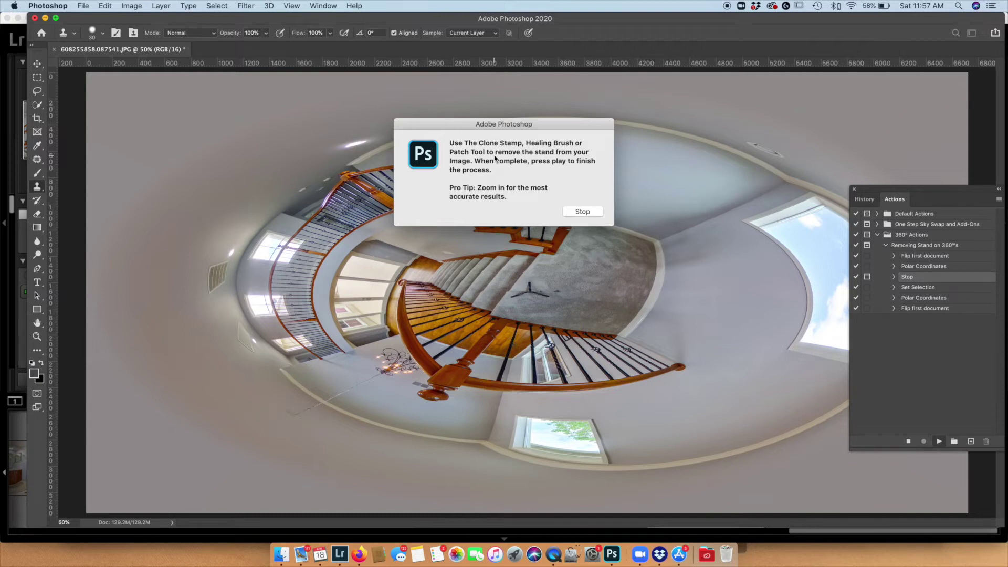
- Dismiss the pause message, zoom in, and patch the stand with nearby clean carpet
{"action": "left_click", "coordinate": [578, 212]}
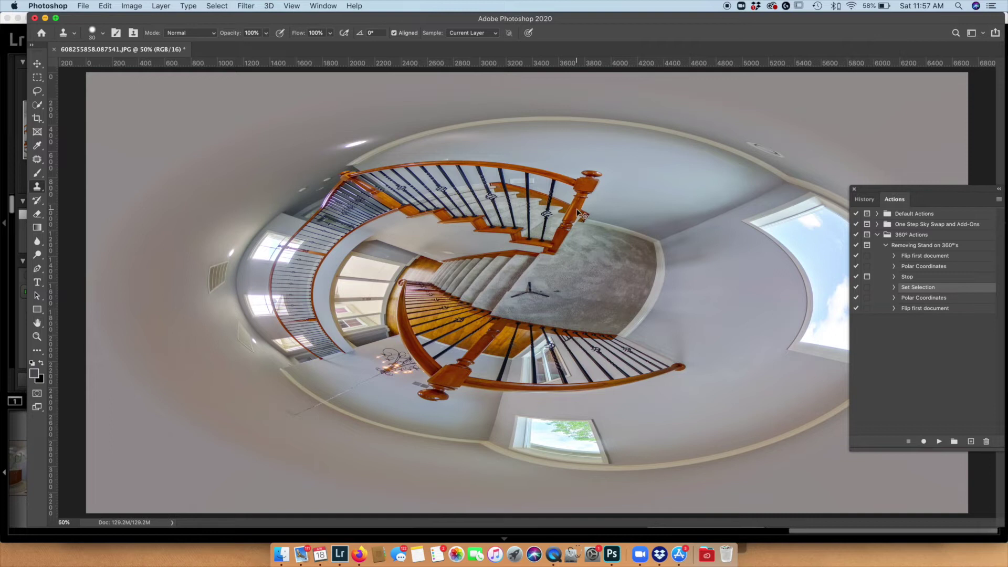
{"action": "key", "text": "super+equal"}
{"action": "key", "text": "super+equal"}
{"action": "key", "text": "super+equal"}
{"action": "key", "text": "super+equal"}
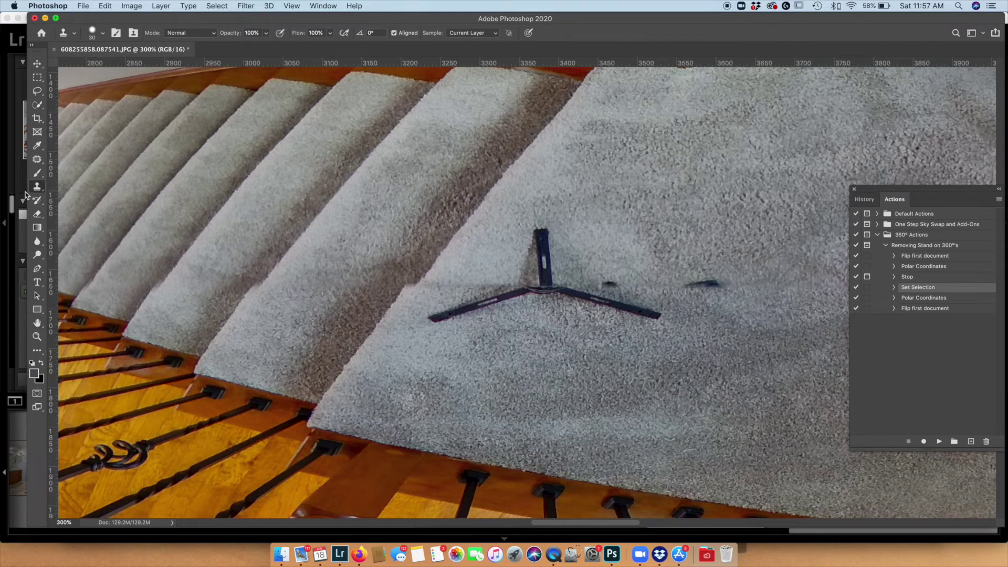
{"action": "left_click", "coordinate": [35, 161]}
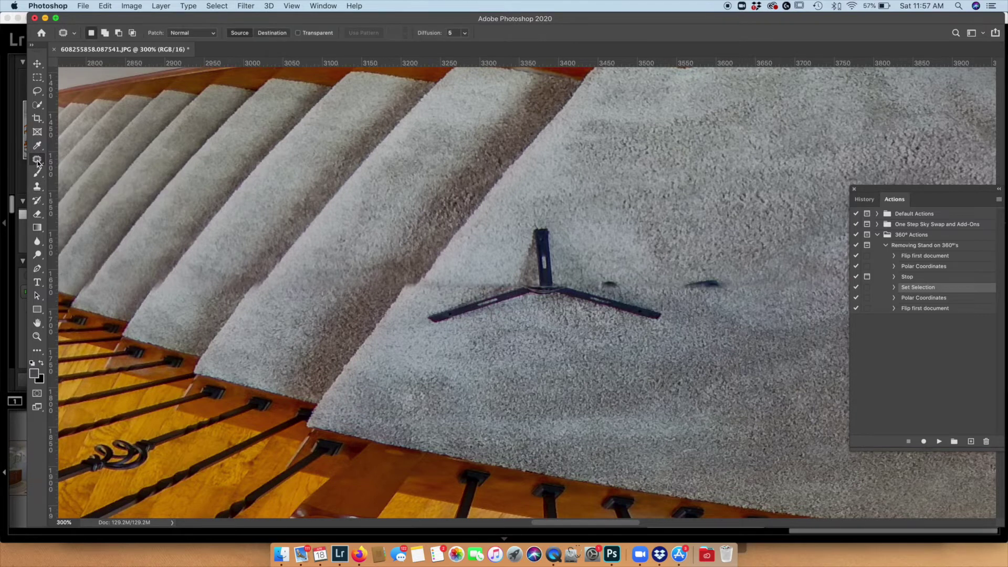
{"action": "mouse_move", "coordinate": [545, 210]}
{"action": "left_mouse_down"}
{"action": "mouse_move", "coordinate": [726, 267]}
{"action": "mouse_move", "coordinate": [736, 315]}
{"action": "mouse_move", "coordinate": [651, 333]}
{"action": "mouse_move", "coordinate": [459, 337]}
{"action": "mouse_move", "coordinate": [424, 328]}
{"action": "mouse_move", "coordinate": [417, 318]}
{"action": "mouse_move", "coordinate": [428, 281]}
{"action": "mouse_move", "coordinate": [448, 253]}
{"action": "mouse_move", "coordinate": [545, 209]}
{"action": "left_mouse_up"}
{"action": "left_click_drag", "start_coordinate": [582, 253], "coordinate": [729, 134]}
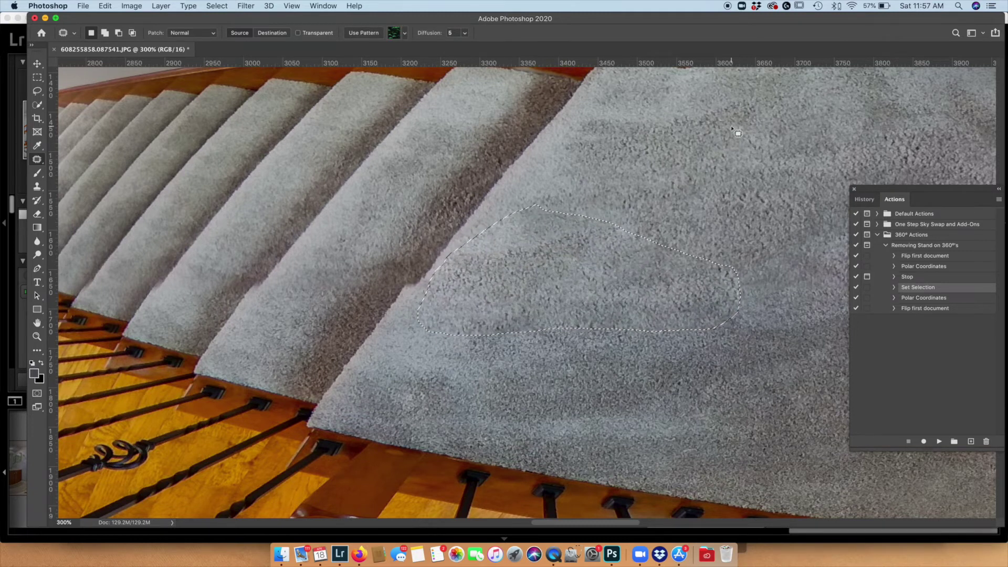
- Resume the action to unwrap the panorama, zoom out to 33.3%, and close it, saving the edit
{"action": "left_click", "coordinate": [939, 442]}
{"action": "key", "text": "super+minus"}
{"action": "key", "text": "super+minus"}
{"action": "key", "text": "super+minus"}
{"action": "key", "text": "super+minus"}
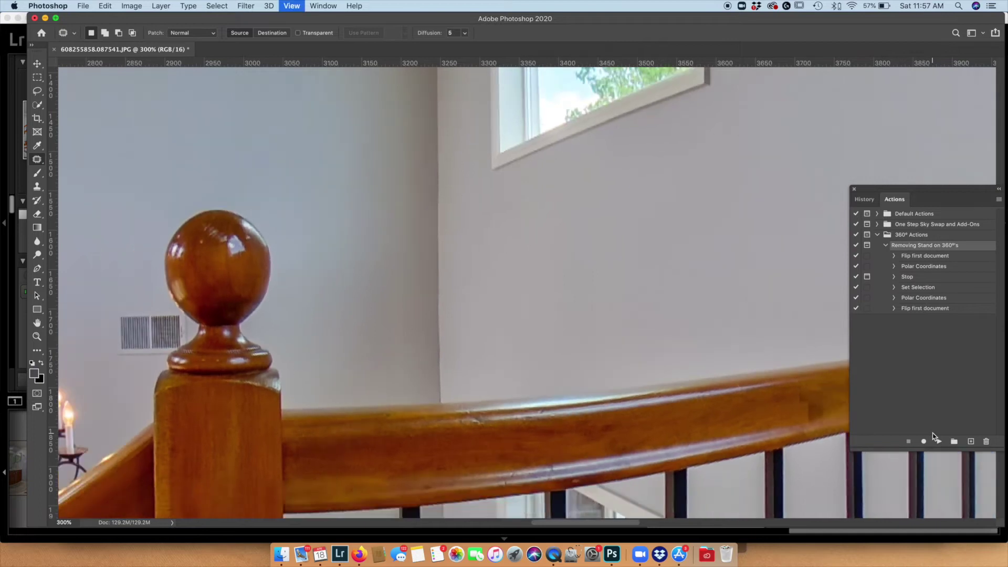
{"action": "key", "text": "super+minus"}
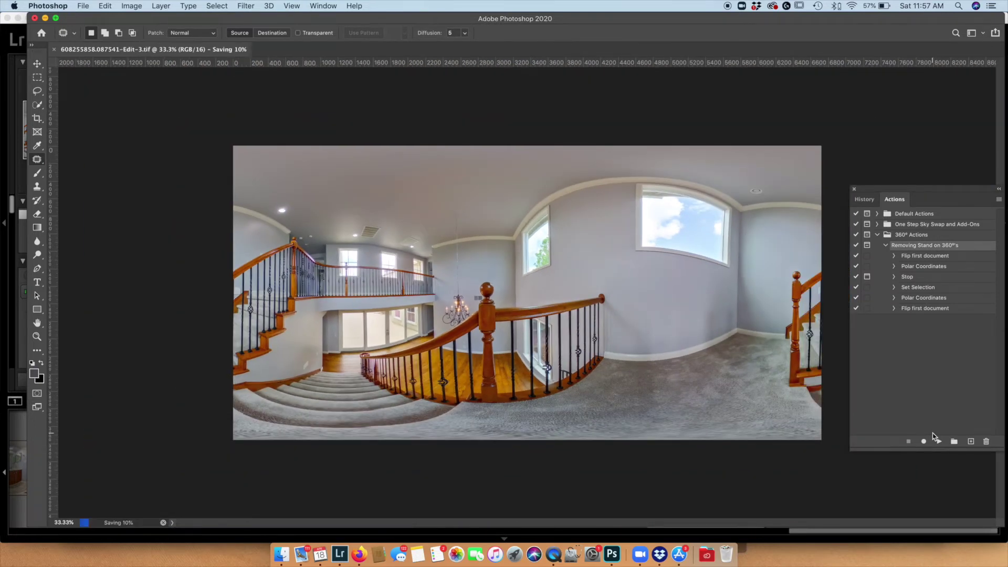
{"action": "key", "text": "super+w"}
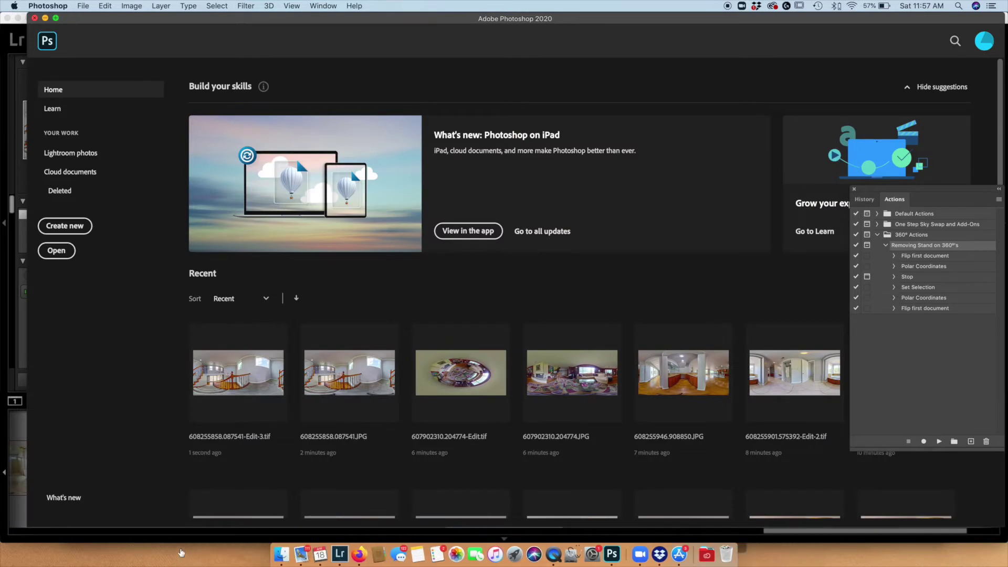
- In Lightroom's grid, open the kitchen panorama in a large view
{"action": "left_click", "coordinate": [339, 535]}
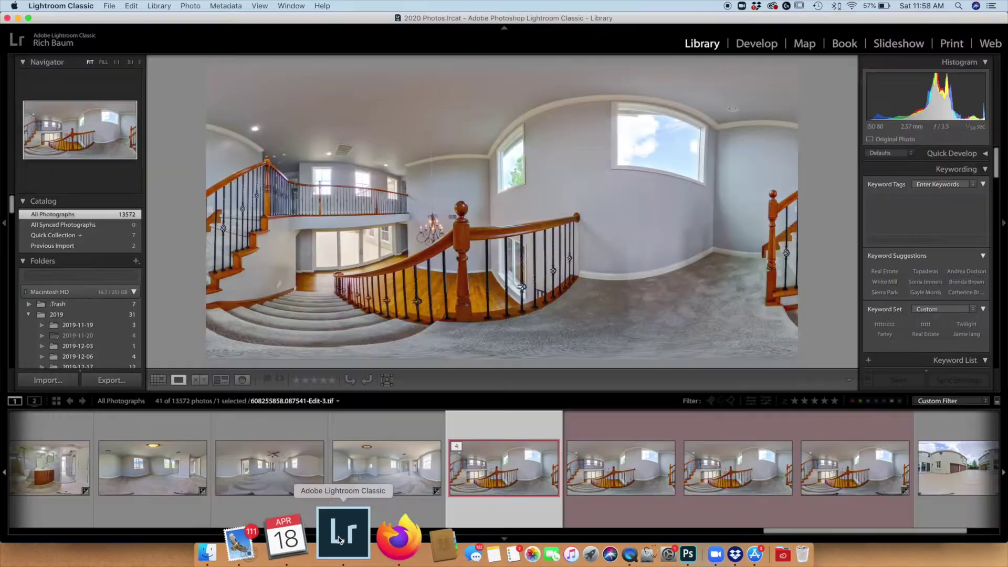
{"action": "left_click", "coordinate": [157, 384]}
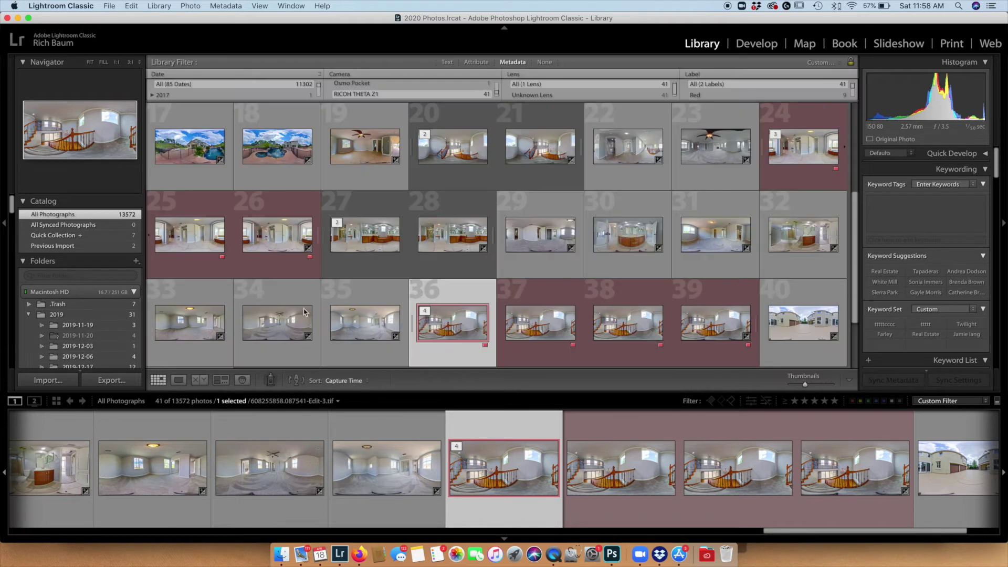
{"action": "scroll", "coordinate": [462, 272], "scroll_direction": "up", "scroll_amount": 5}
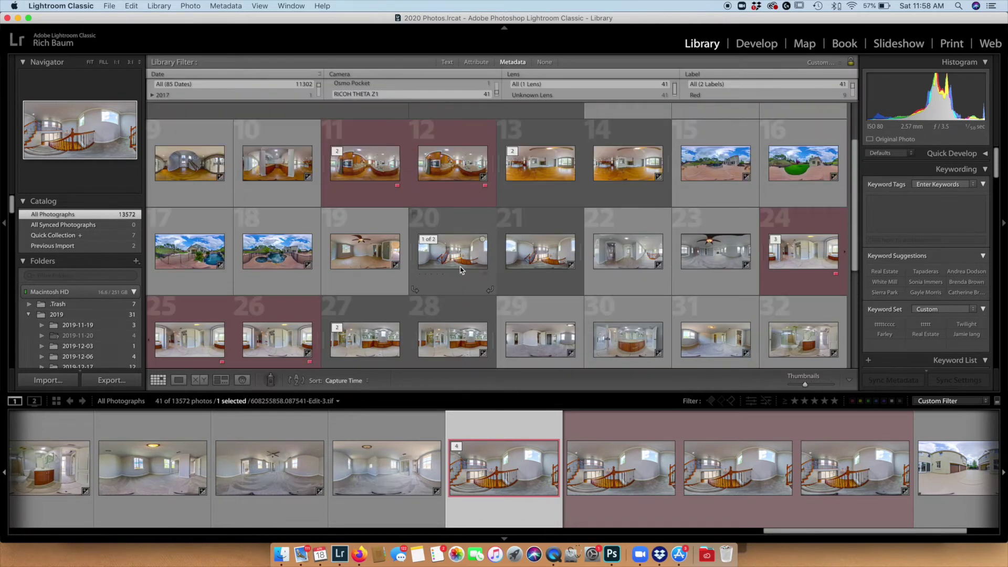
{"action": "double_click", "coordinate": [284, 173]}
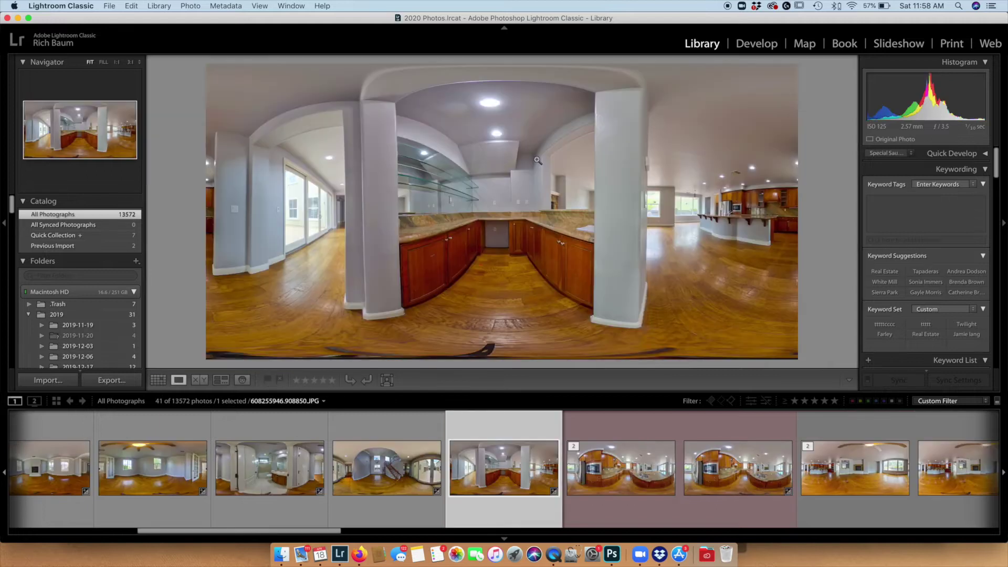
- Send the kitchen panorama to Photoshop 2020 as a copy with Lightroom adjustments
{"action": "right_click", "coordinate": [548, 178]}
{"action": "mouse_move", "coordinate": [574, 280]}
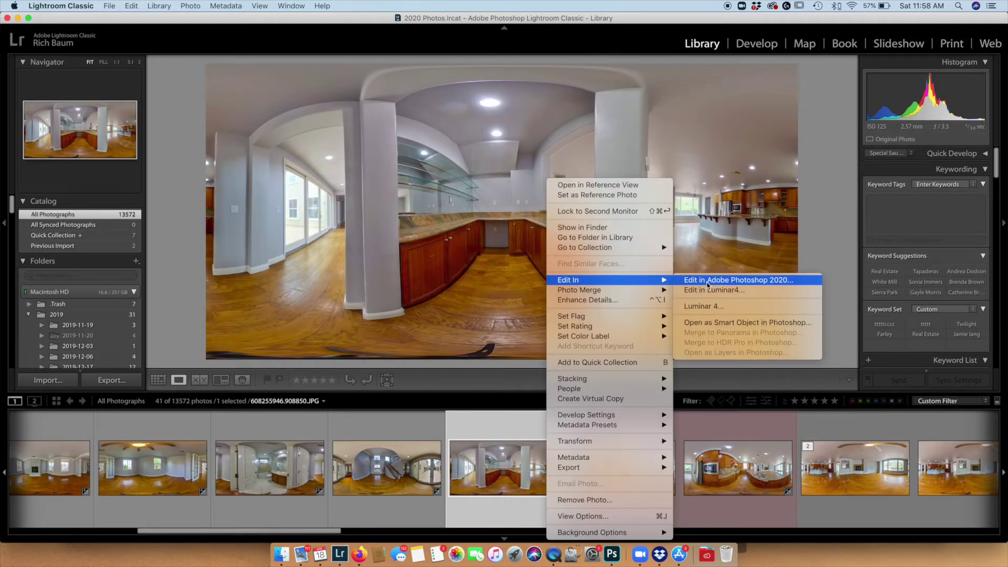
{"action": "left_click", "coordinate": [715, 283]}
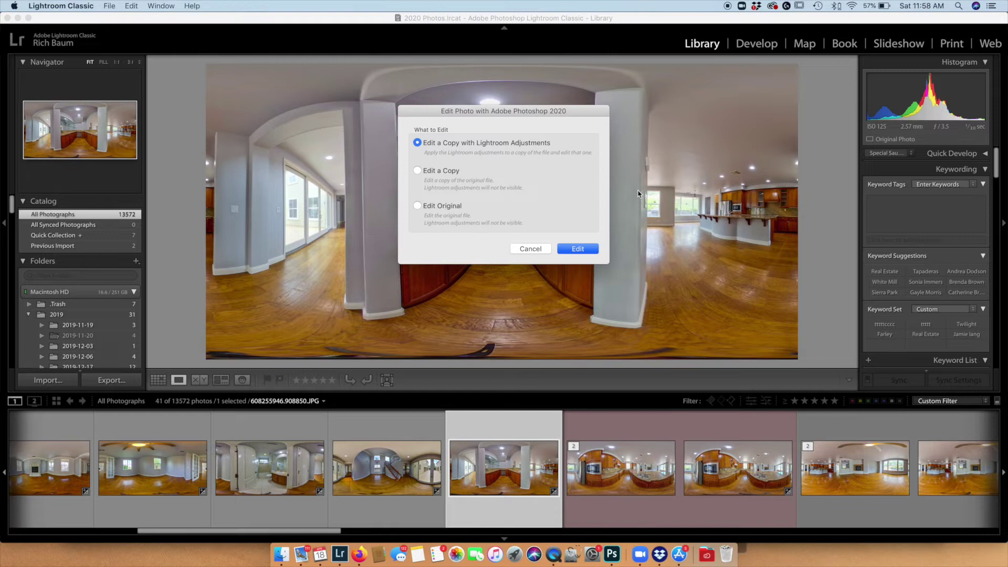
{"action": "left_click", "coordinate": [584, 247]}
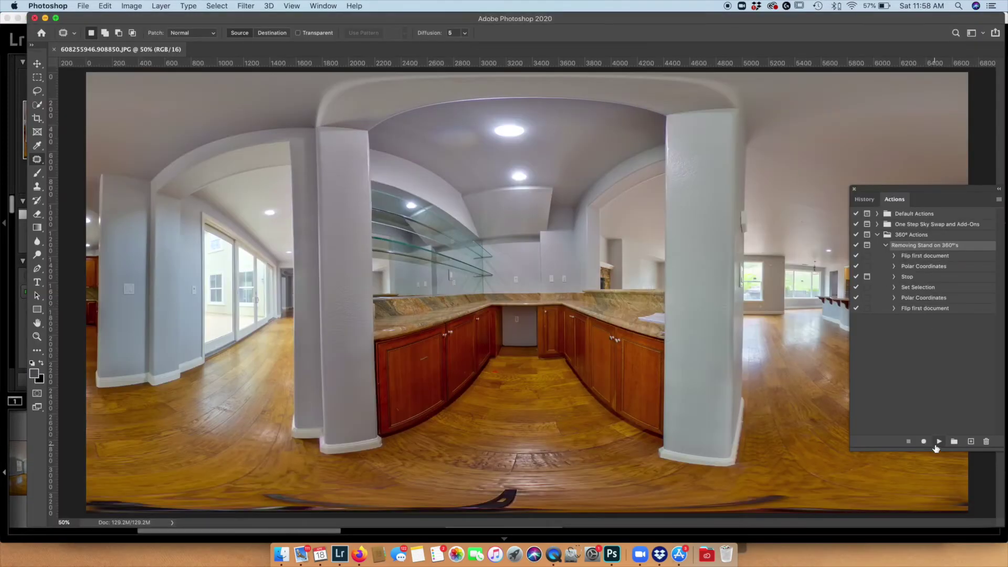
- Run the stand-removal action, patch the tripod with nearby floor texture, and resume to finish
{"action": "left_click", "coordinate": [938, 443]}
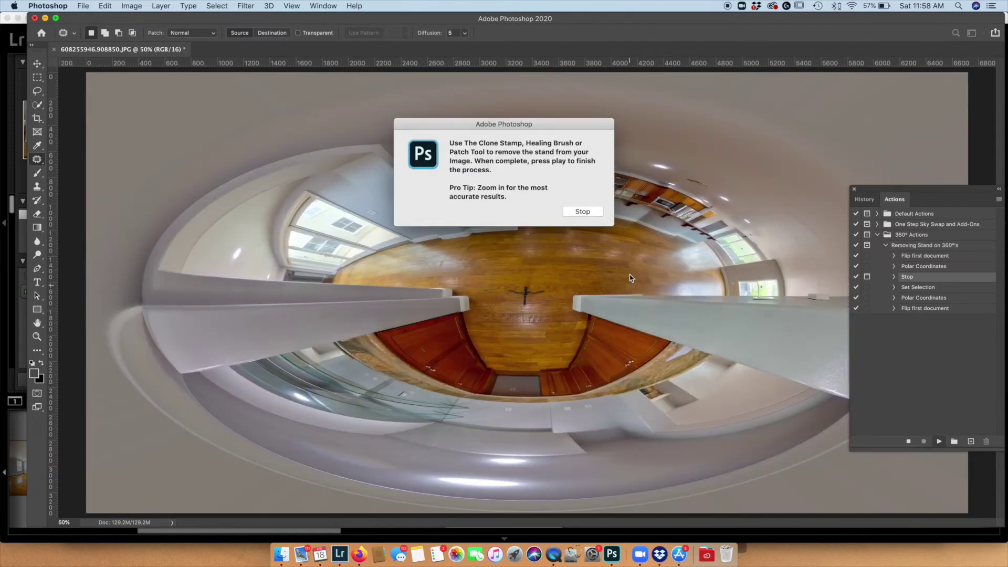
{"action": "left_click", "coordinate": [584, 211]}
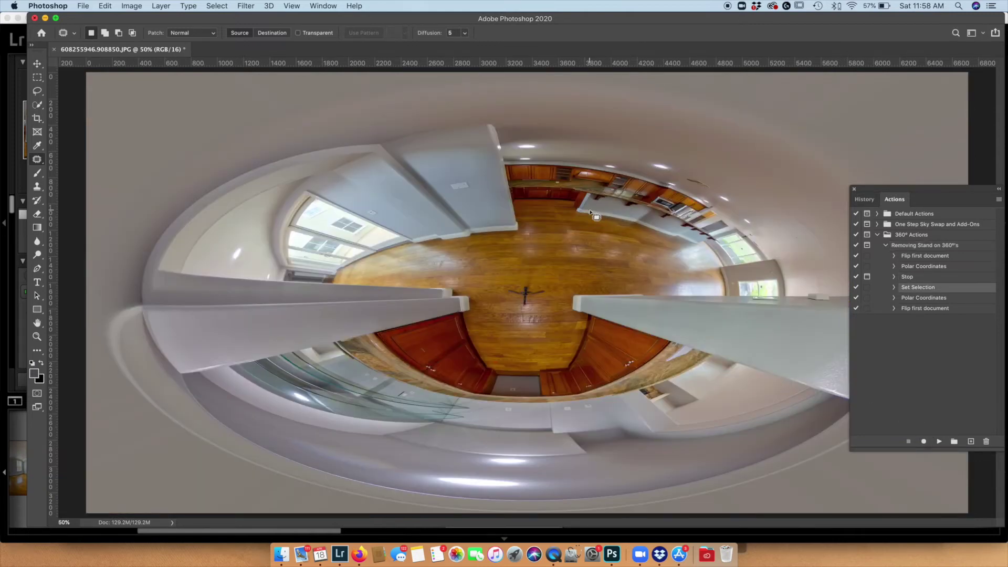
{"action": "key", "text": "super+equal"}
{"action": "key", "text": "super+equal"}
{"action": "key", "text": "super+equal"}
{"action": "key", "text": "super+equal"}
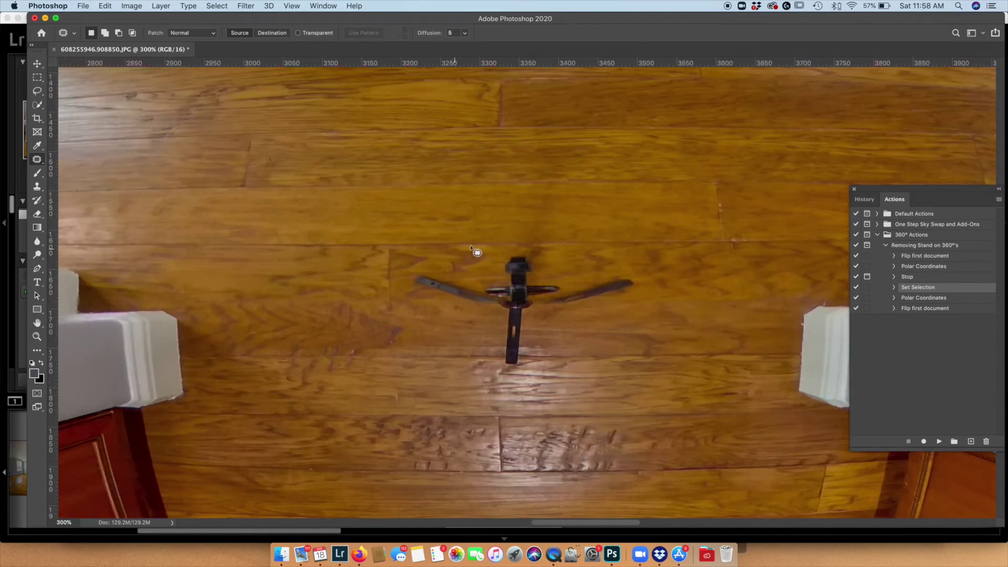
{"action": "mouse_move", "coordinate": [478, 239]}
{"action": "left_mouse_down"}
{"action": "mouse_move", "coordinate": [551, 236]}
{"action": "mouse_move", "coordinate": [632, 275]}
{"action": "mouse_move", "coordinate": [645, 295]}
{"action": "mouse_move", "coordinate": [525, 370]}
{"action": "mouse_move", "coordinate": [483, 359]}
{"action": "mouse_move", "coordinate": [425, 308]}
{"action": "mouse_move", "coordinate": [414, 271]}
{"action": "mouse_move", "coordinate": [495, 225]}
{"action": "mouse_move", "coordinate": [488, 234]}
{"action": "left_mouse_up"}
{"action": "left_click_drag", "start_coordinate": [496, 293], "coordinate": [262, 292]}
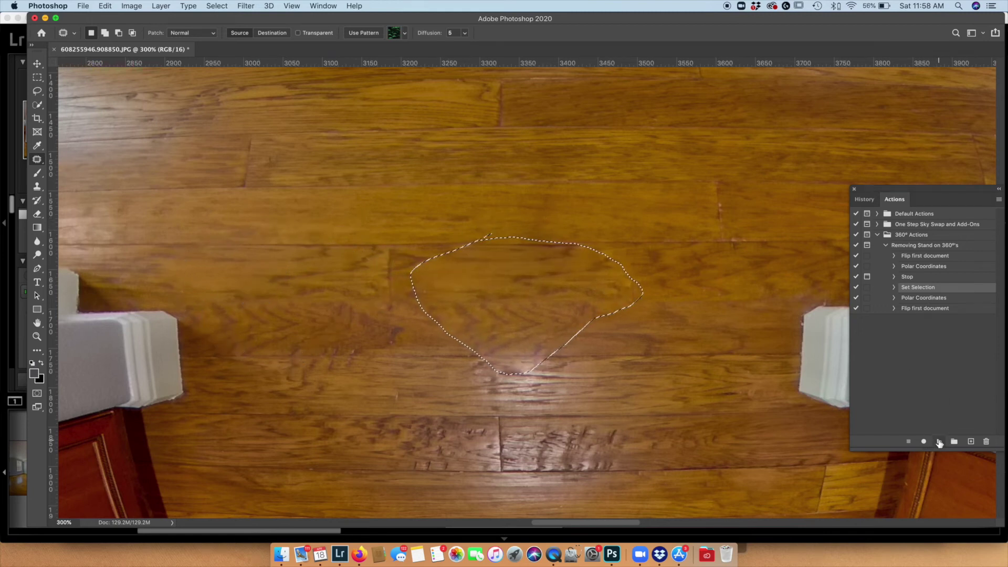
{"action": "left_click", "coordinate": [939, 442]}
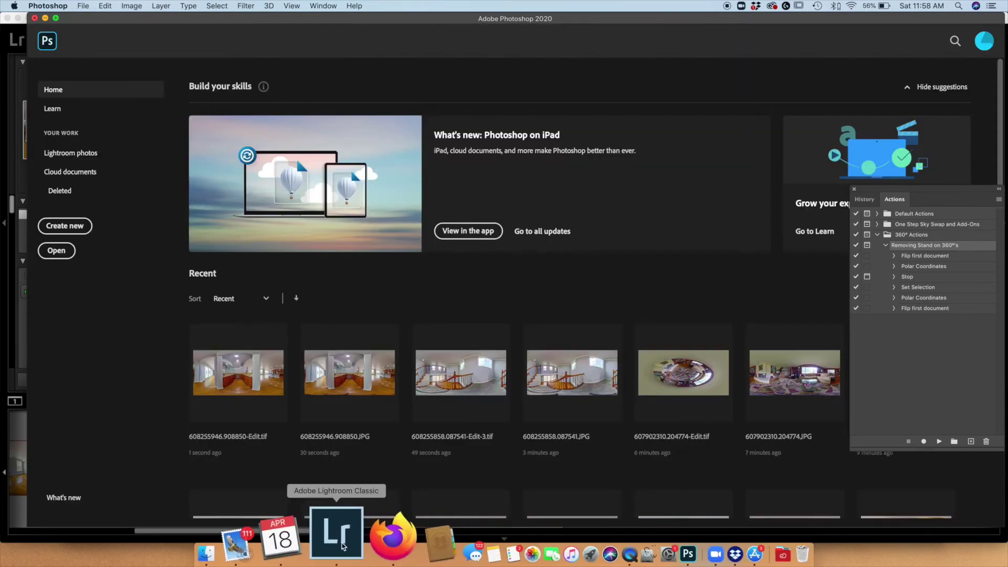
- In Lightroom's grid, open the living room panorama large
{"action": "left_click", "coordinate": [341, 539]}
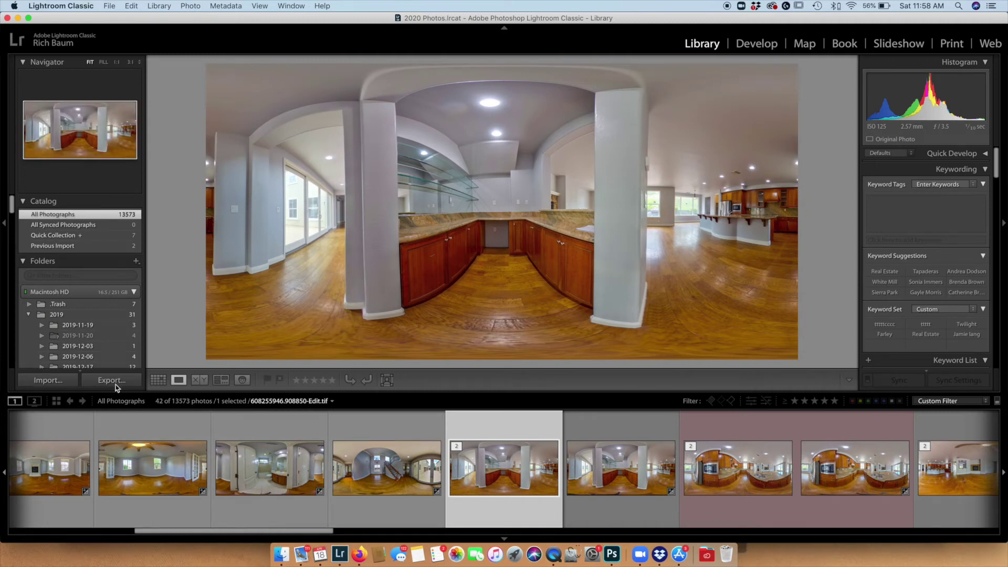
{"action": "left_click", "coordinate": [157, 379]}
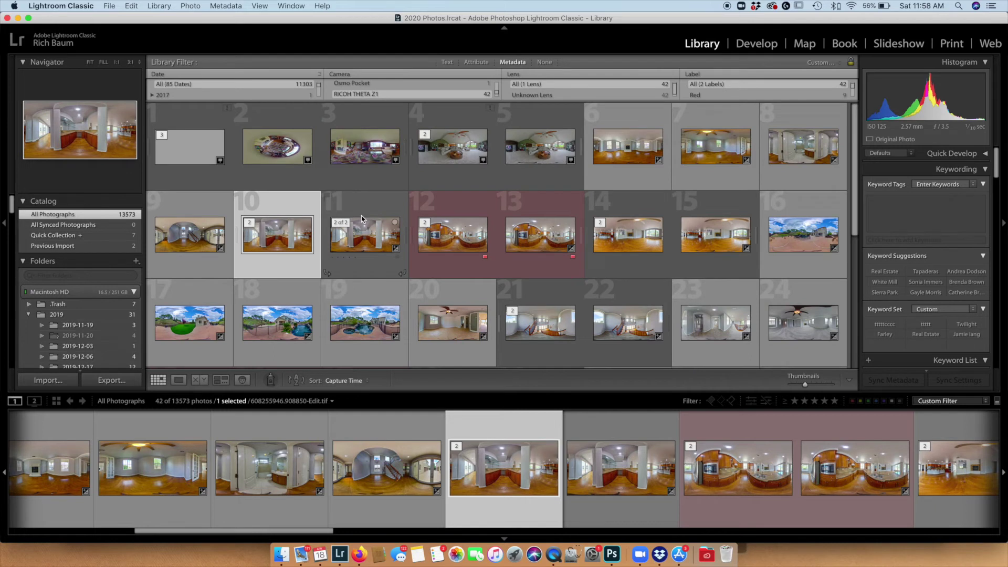
{"action": "double_click", "coordinate": [365, 155]}
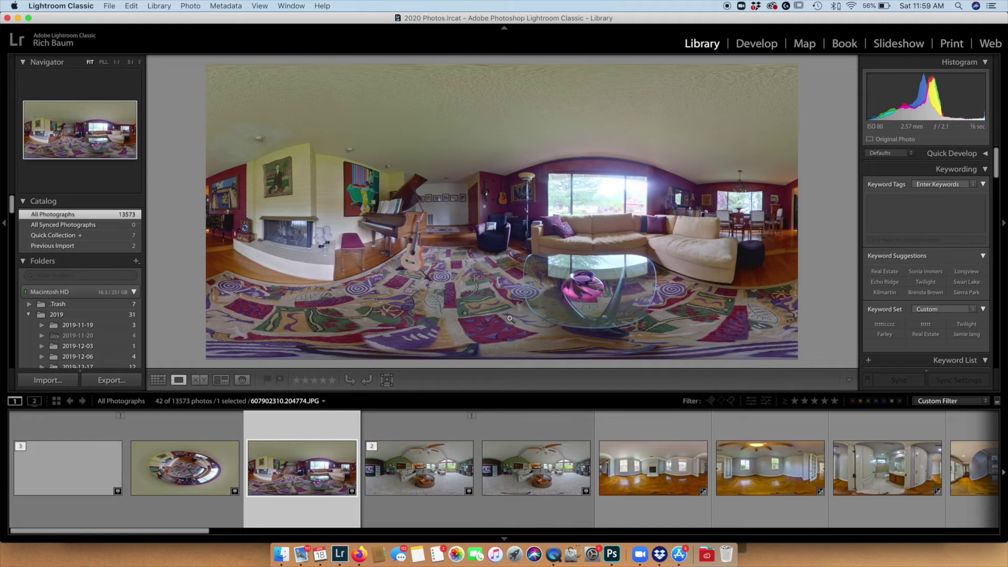
- Send the living room panorama to Photoshop 2020 as a copy with Lightroom adjustments
{"action": "right_click", "coordinate": [487, 250]}
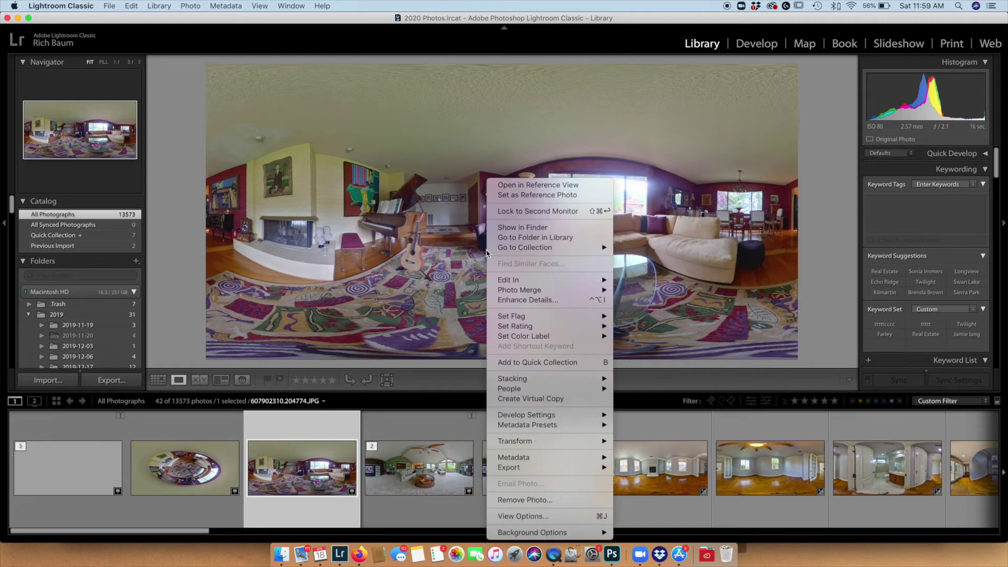
{"action": "mouse_move", "coordinate": [535, 281]}
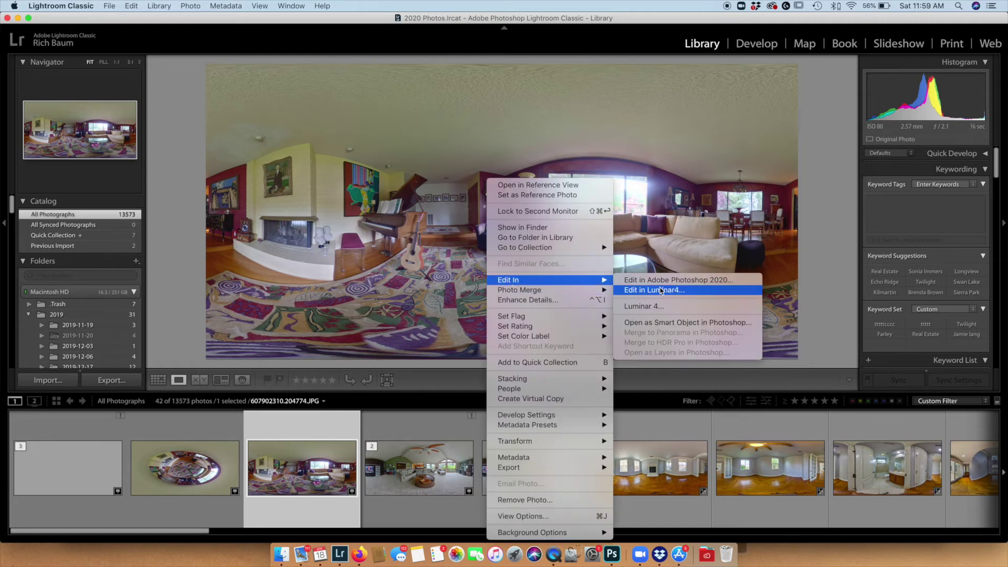
{"action": "left_click", "coordinate": [662, 281]}
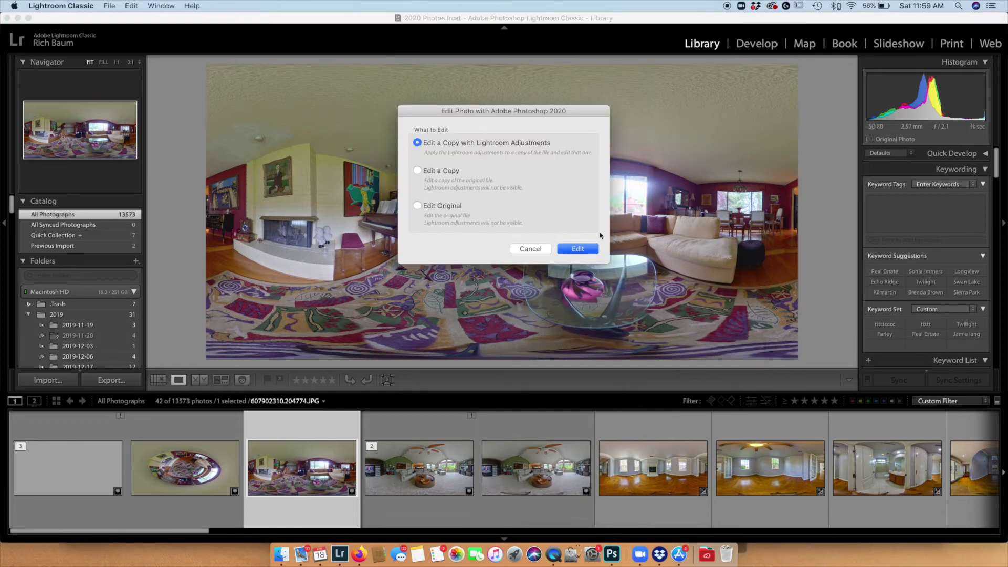
{"action": "left_click", "coordinate": [584, 249]}
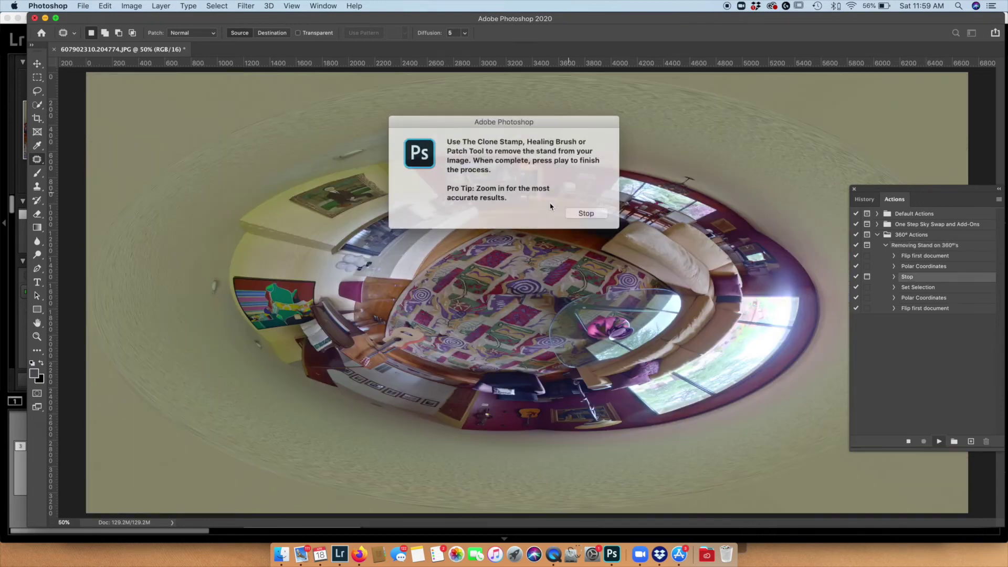
- Dismiss the action's pause message and zoom in closely on the stand on the carpet
{"action": "left_click", "coordinate": [580, 212]}
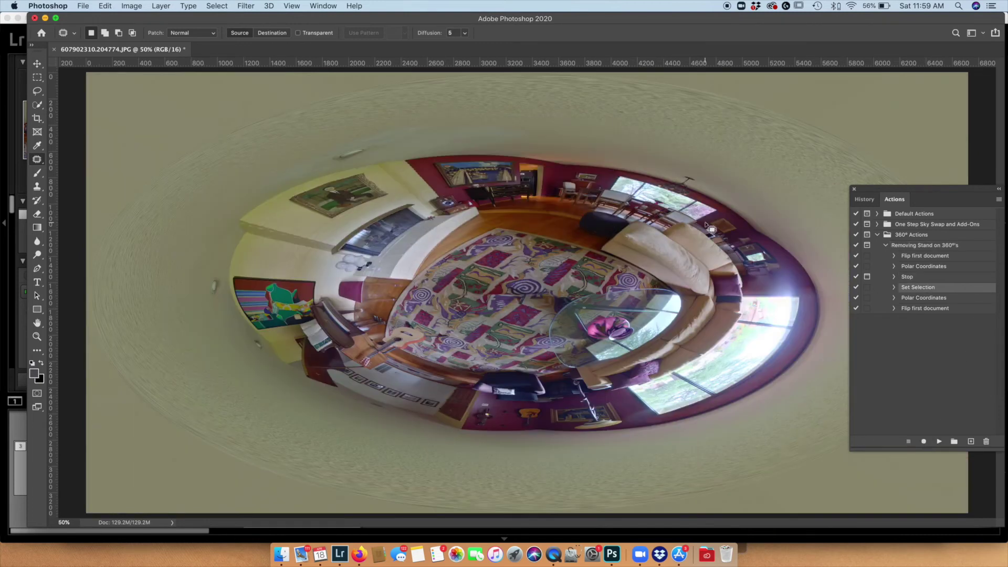
{"action": "key", "text": "super+equal"}
{"action": "key", "text": "super+equal"}
{"action": "key", "text": "super+equal"}
{"action": "key", "text": "super+equal"}
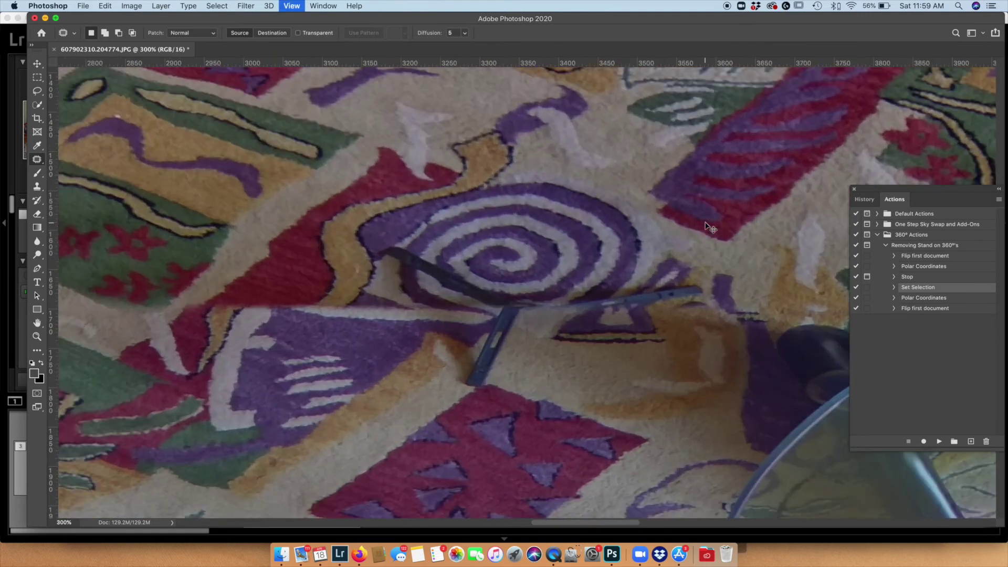
{"action": "key", "text": "super+equal"}
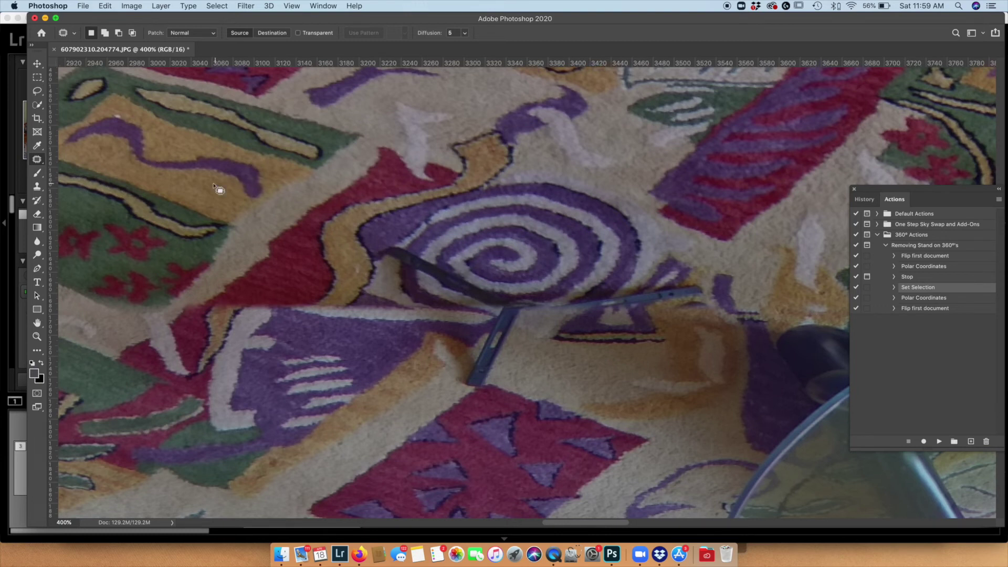
- With the Clone Stamp at brush size 30, paint carpet over the horizontal stand bar
{"action": "left_click", "coordinate": [37, 188]}
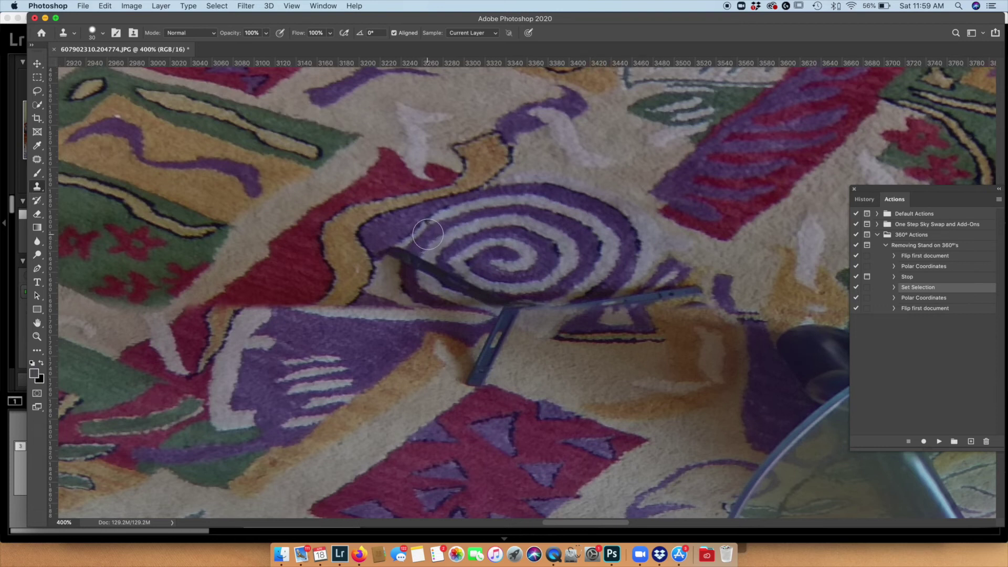
{"action": "key", "text": "bracketleft"}
{"action": "key", "text": "bracketright"}
{"action": "left_click", "coordinate": [412, 253]}
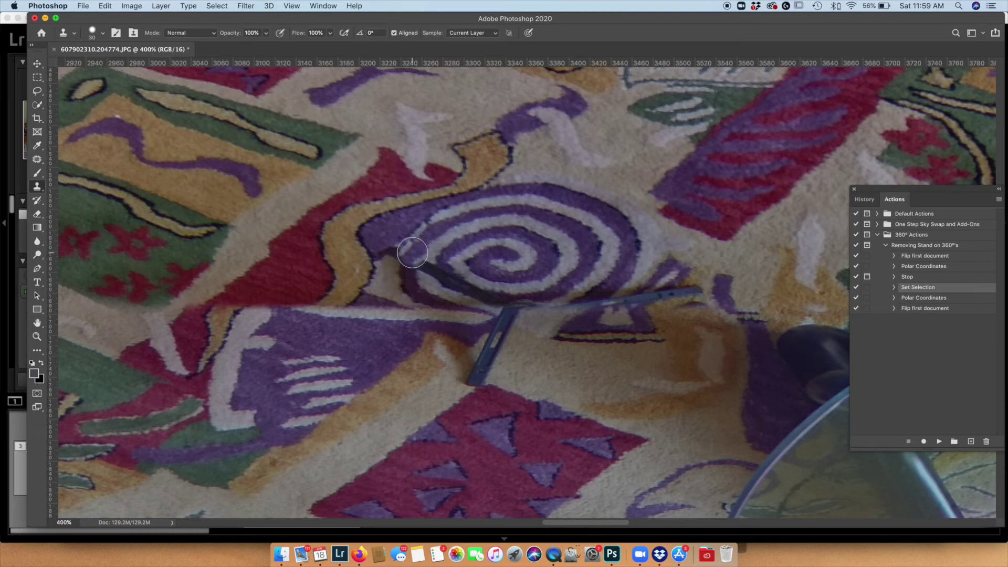
{"action": "key", "text": "super+z"}
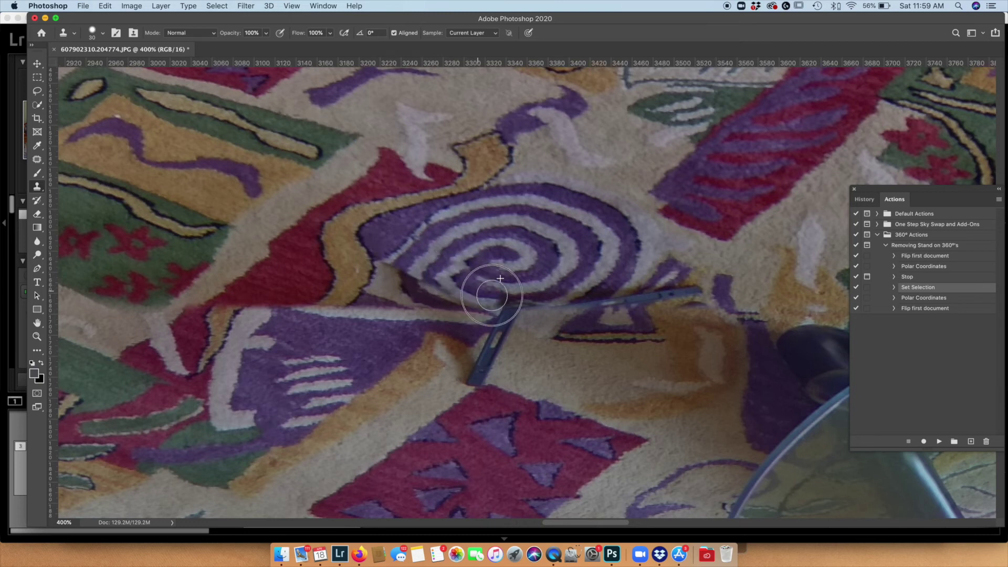
{"action": "left_click_drag", "start_coordinate": [523, 283], "coordinate": [699, 274]}
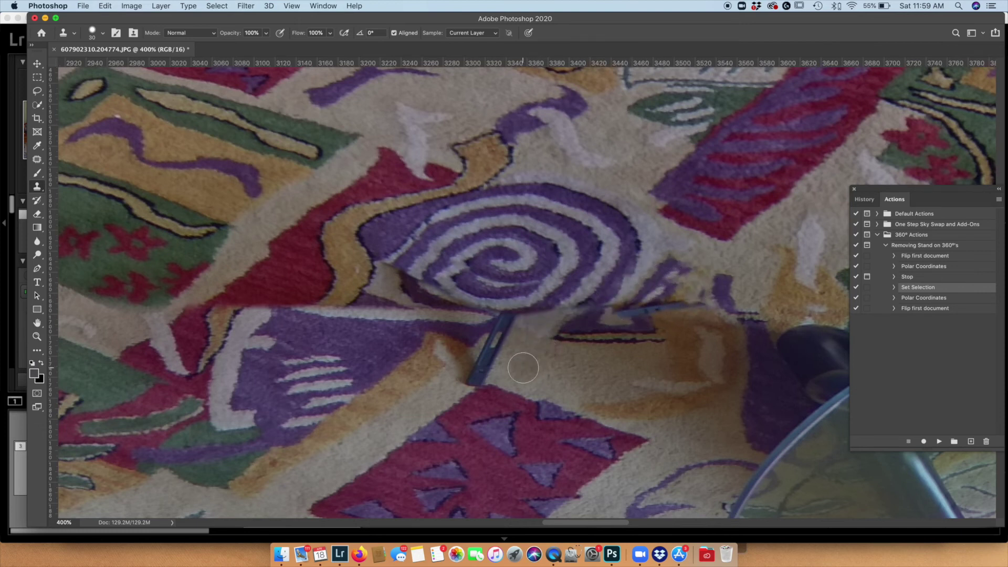
- Clone carpet over the lower vertical stand piece and the thin grey stand piece
{"action": "left_click", "coordinate": [521, 369], "text": "alt"}
{"action": "mouse_move", "coordinate": [491, 362]}
{"action": "left_mouse_down"}
{"action": "mouse_move", "coordinate": [537, 367]}
{"action": "mouse_move", "coordinate": [506, 316]}
{"action": "left_mouse_up"}
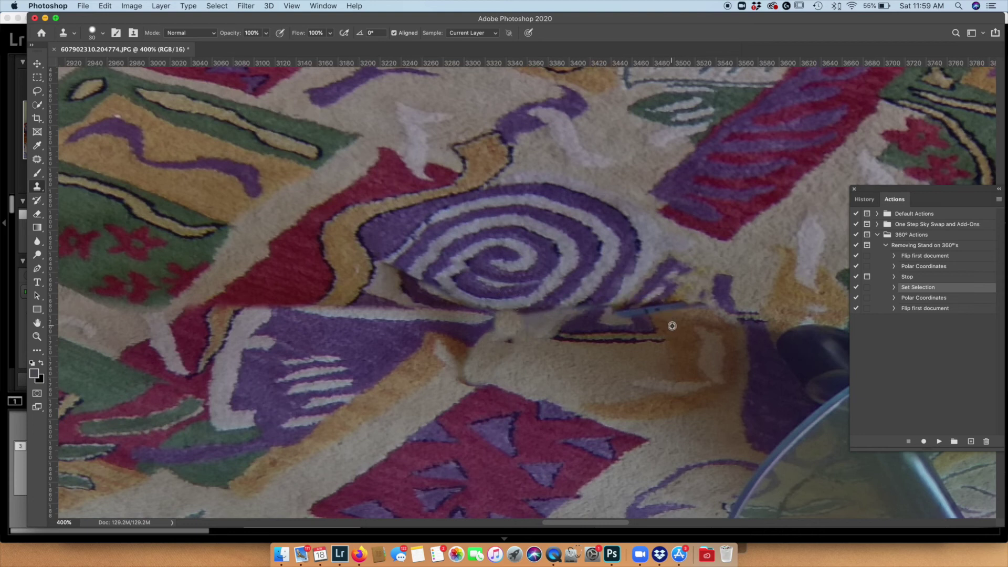
{"action": "left_click", "coordinate": [672, 326], "text": "alt"}
{"action": "left_click_drag", "start_coordinate": [656, 313], "coordinate": [630, 315]}
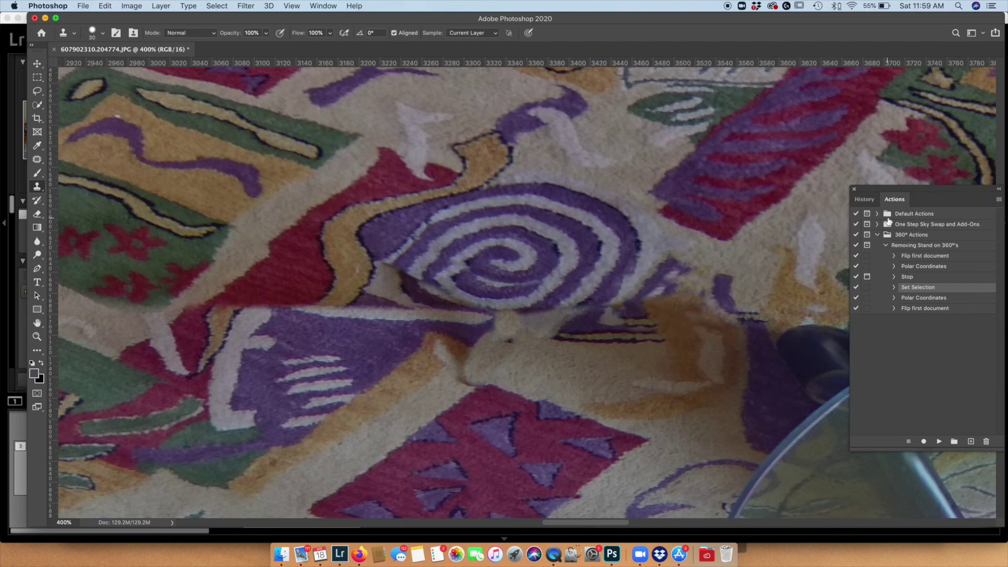
- Check the retouched carpet zoomed out and in, then save 607902310.204774-Edit-2.tif and close it
{"action": "key", "text": "super+minus"}
{"action": "key", "text": "super+minus"}
{"action": "key", "text": "super+minus"}
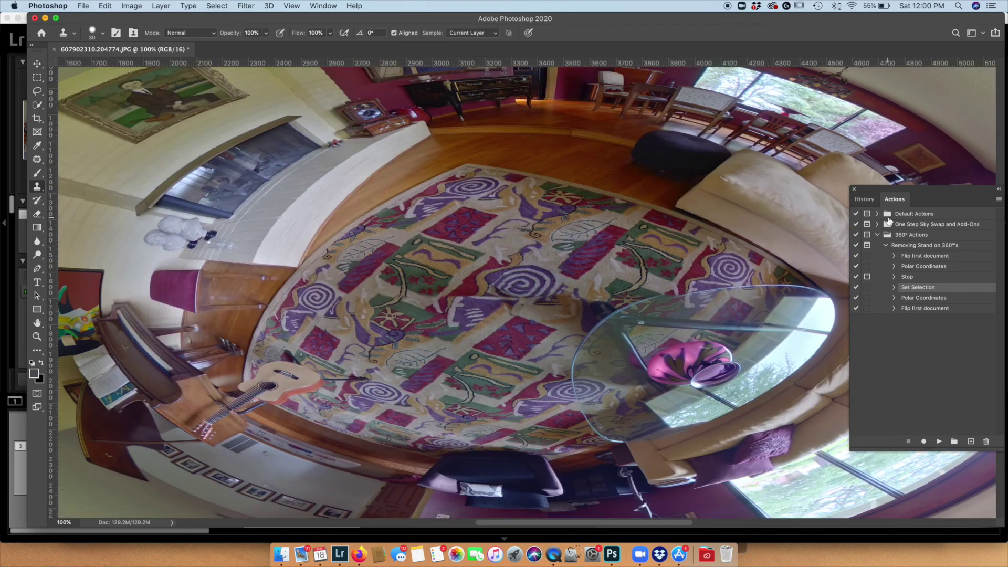
{"action": "key", "text": "super+plus"}
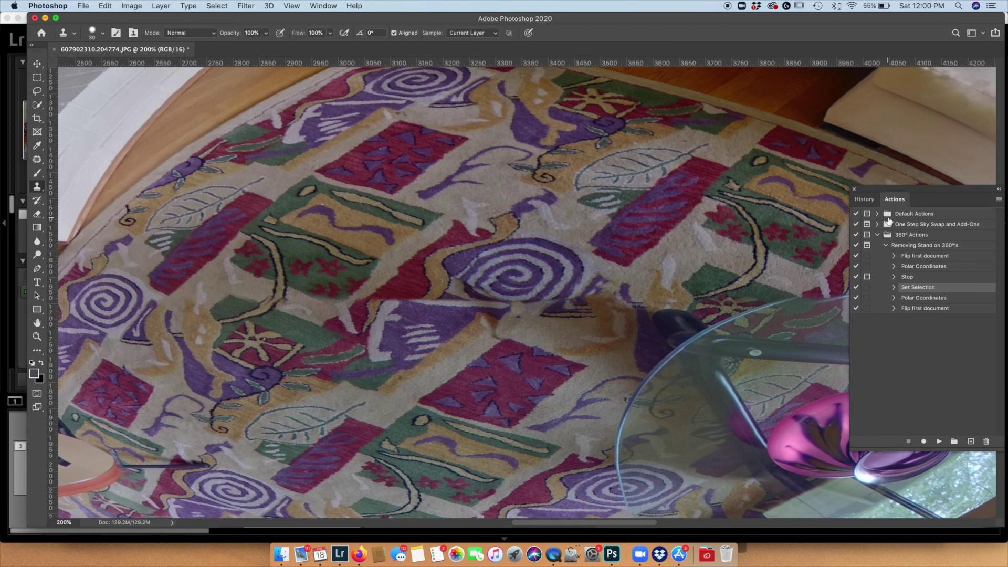
{"action": "key", "text": "super+w"}
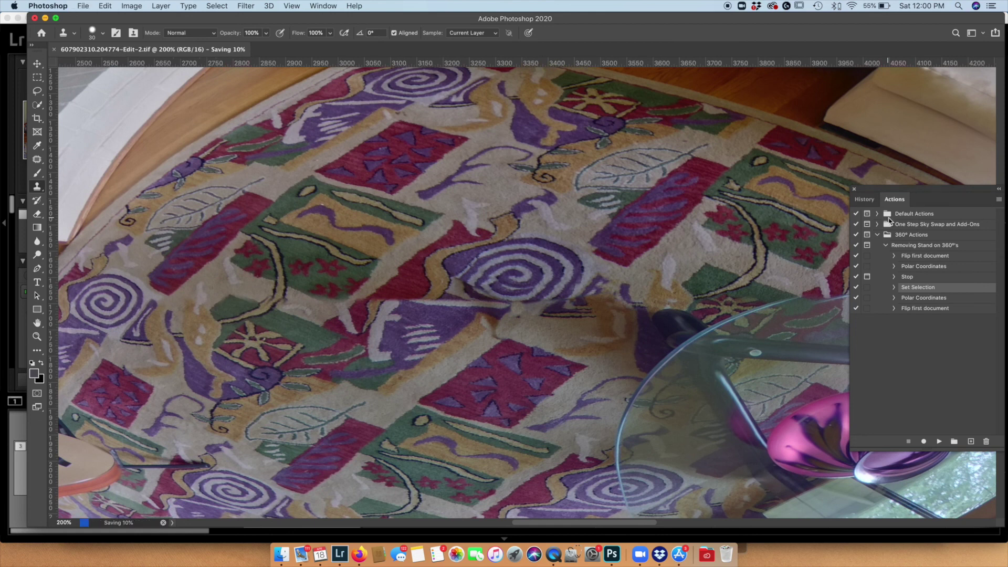
{"action": "key", "text": "super+w"}
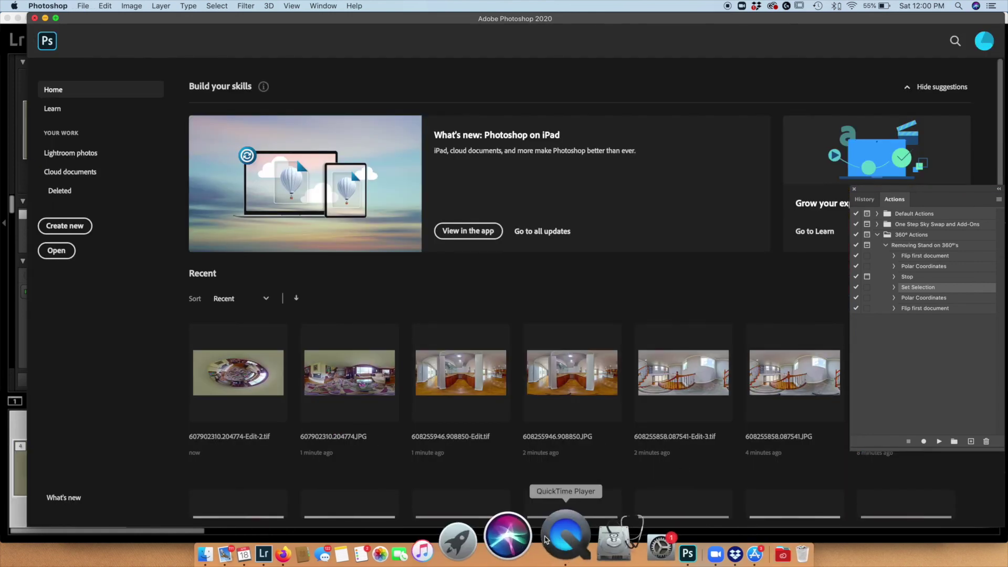